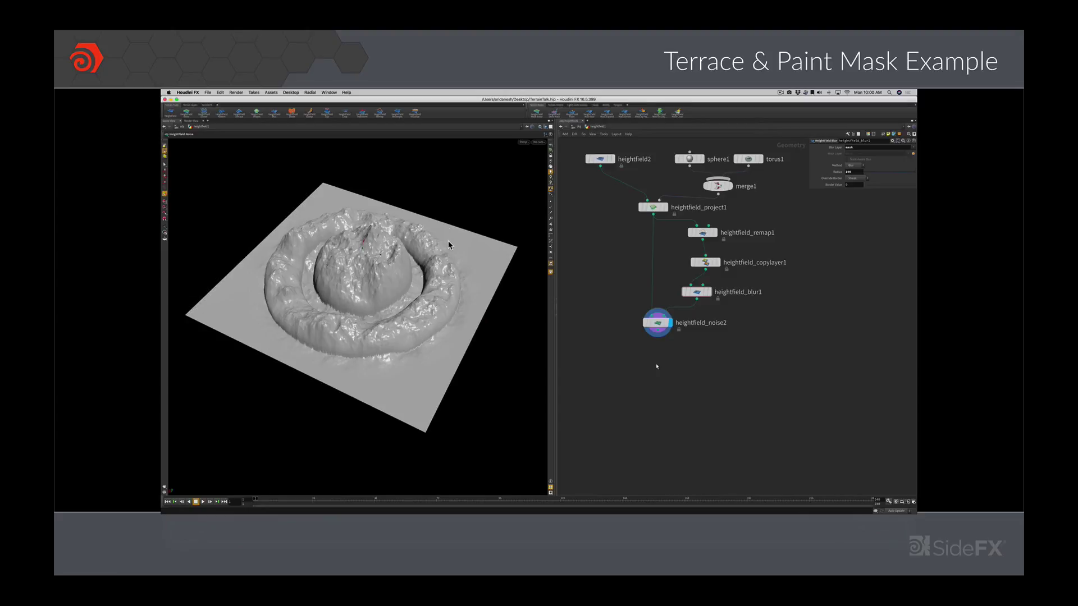
Add a HeightField Terrace node after heightfield_noise2 and display its result
{"action": "key", "text": "Tab"}
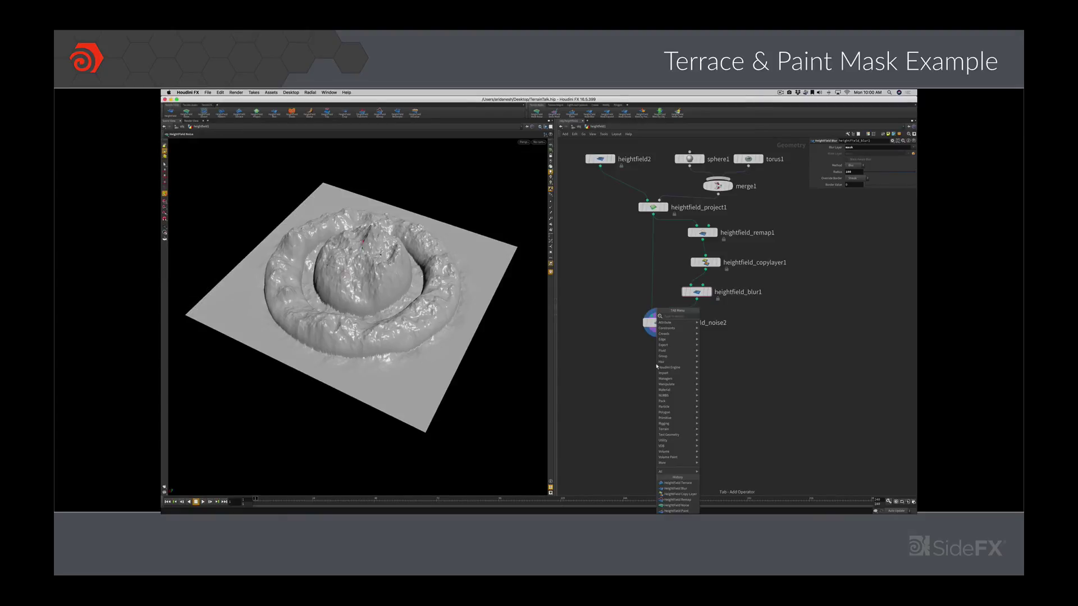
{"action": "type", "text": "terr"}
{"action": "key", "text": "Return"}
{"action": "key", "text": "Return"}
{"action": "left_click_drag", "start_coordinate": [657, 330], "coordinate": [651, 358]}
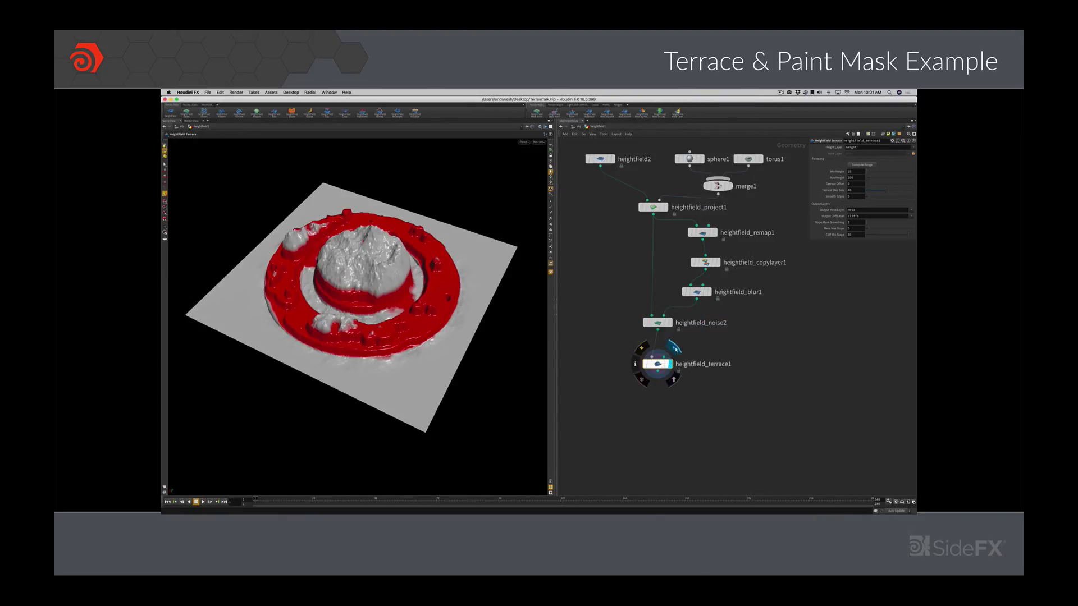
Compute the terrace node's height range from the terrain, reduce its terrace step size and adjust its smooth edges
{"action": "left_click", "coordinate": [866, 166]}
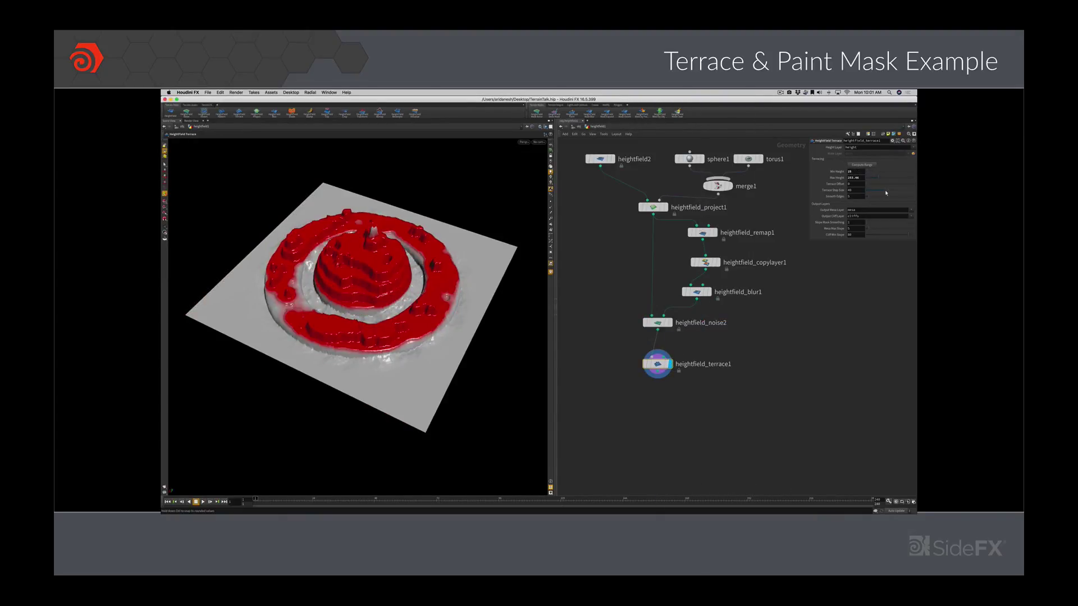
{"action": "left_click_drag", "start_coordinate": [886, 193], "coordinate": [868, 198]}
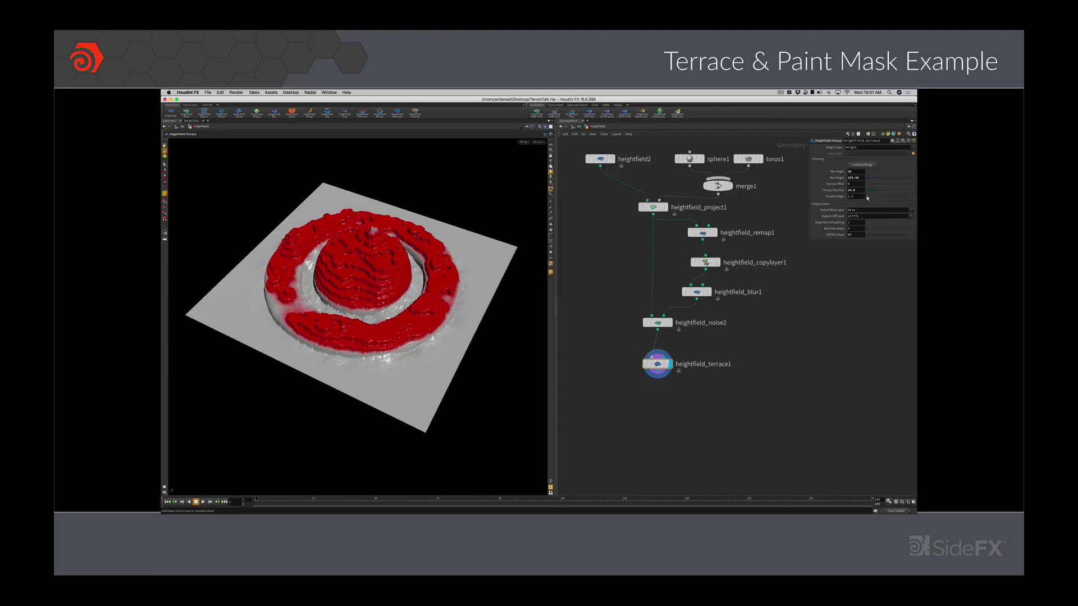
Feed a HeightField Paint node into the terrace mask input and paint mask strokes on the central dome and parts of the surrounding ring
{"action": "left_click_drag", "start_coordinate": [657, 364], "coordinate": [656, 378]}
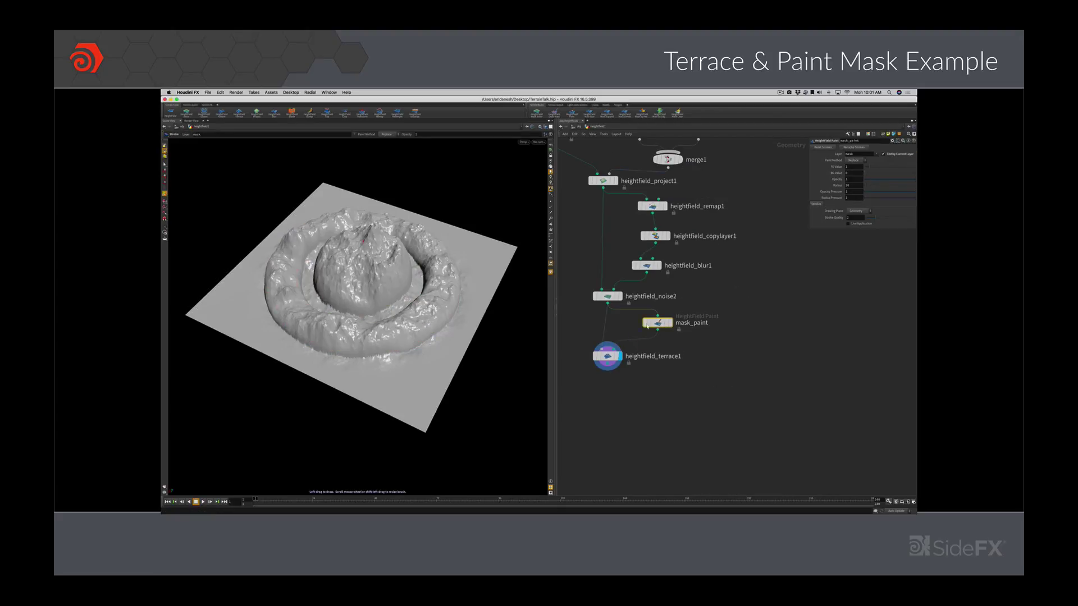
{"action": "scroll", "coordinate": [351, 249], "scroll_direction": "up", "scroll_amount": 10}
{"action": "left_click_drag", "start_coordinate": [377, 267], "coordinate": [395, 276]}
{"action": "scroll", "coordinate": [319, 272], "scroll_direction": "down", "scroll_amount": 5}
{"action": "mouse_move", "coordinate": [319, 271]}
{"action": "left_mouse_down"}
{"action": "mouse_move", "coordinate": [299, 308]}
{"action": "mouse_move", "coordinate": [284, 239]}
{"action": "mouse_move", "coordinate": [291, 284]}
{"action": "left_mouse_up"}
{"action": "left_click_drag", "start_coordinate": [420, 330], "coordinate": [343, 347]}
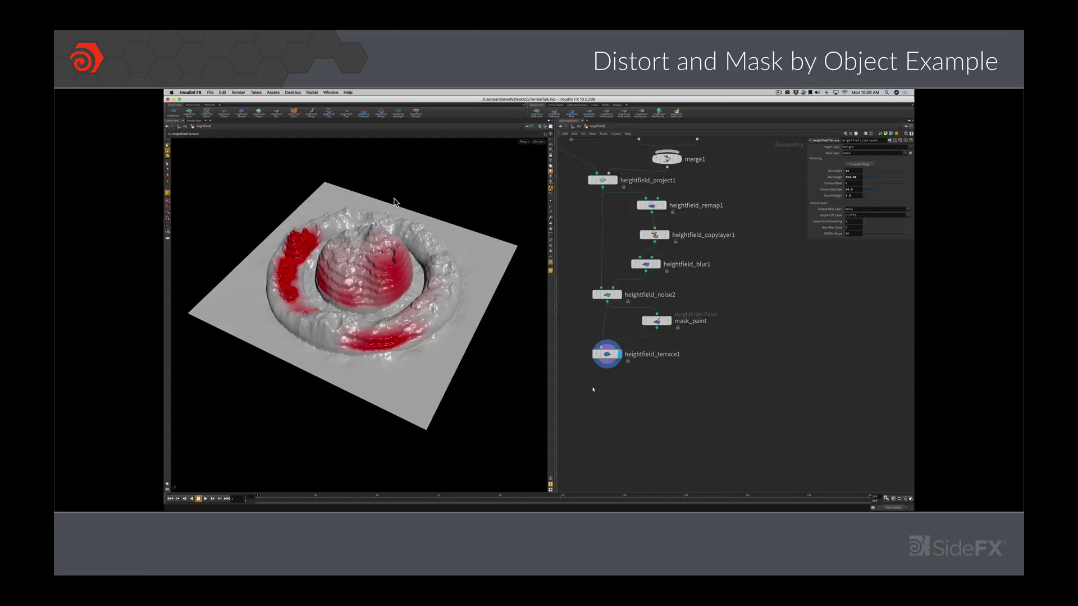
Add a HeightField Mask Clear node after heightfield_terrace1
{"action": "key", "text": "Tab"}
{"action": "type", "text": "mask"}
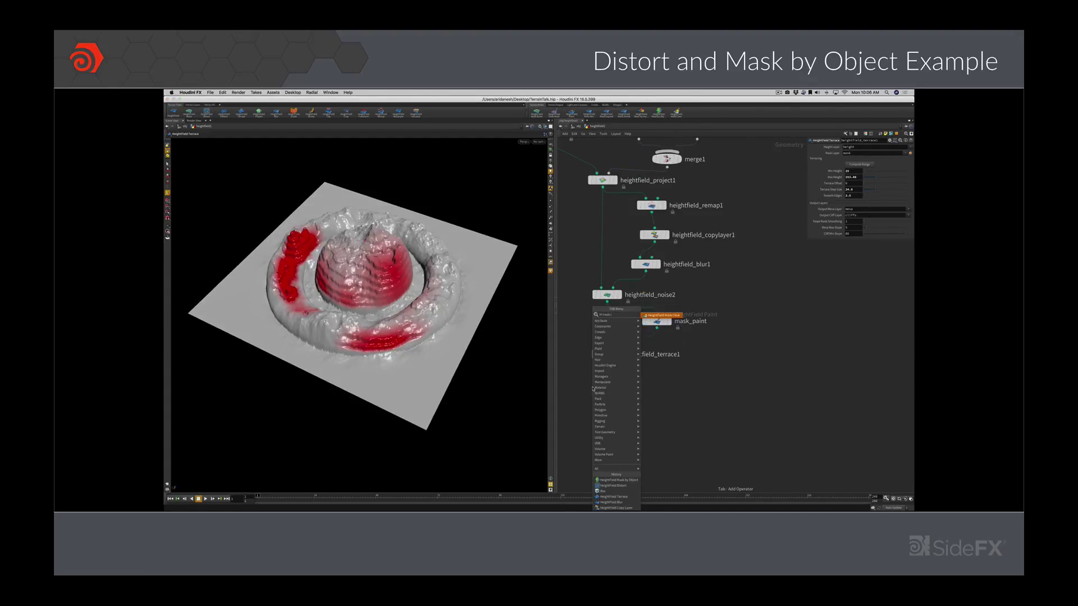
{"action": "left_click", "coordinate": [664, 337]}
{"action": "left_click", "coordinate": [606, 388]}
Add and display a HeightField Distort node after heightfield_maskclear1, and increase its amplitude and element size
{"action": "key", "text": "Tab"}
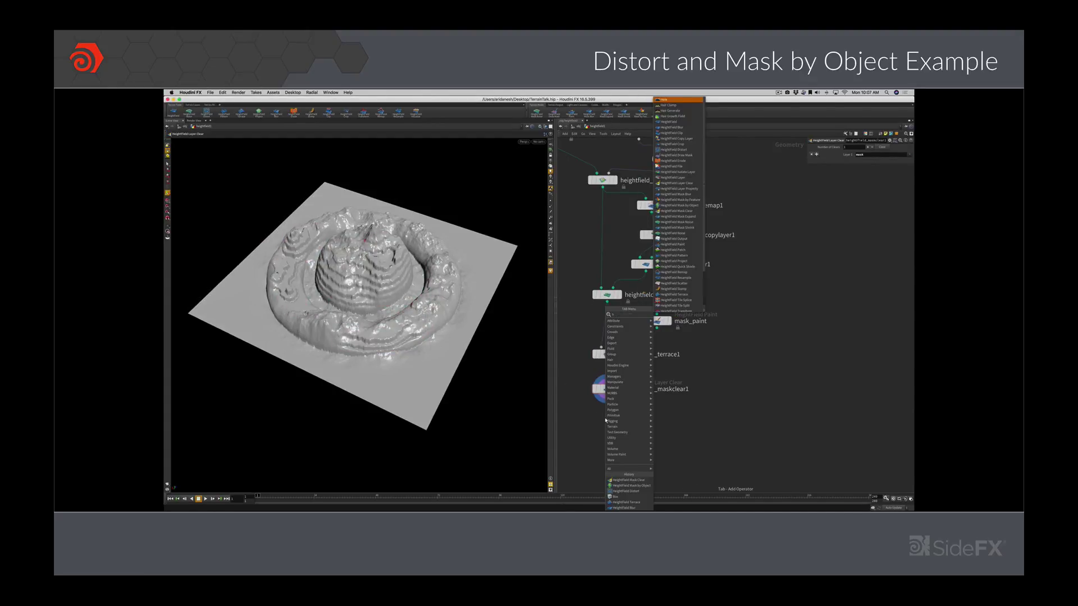
{"action": "type", "text": "distort"}
{"action": "key", "text": "Return"}
{"action": "left_click", "coordinate": [607, 418]}
{"action": "left_click", "coordinate": [621, 420]}
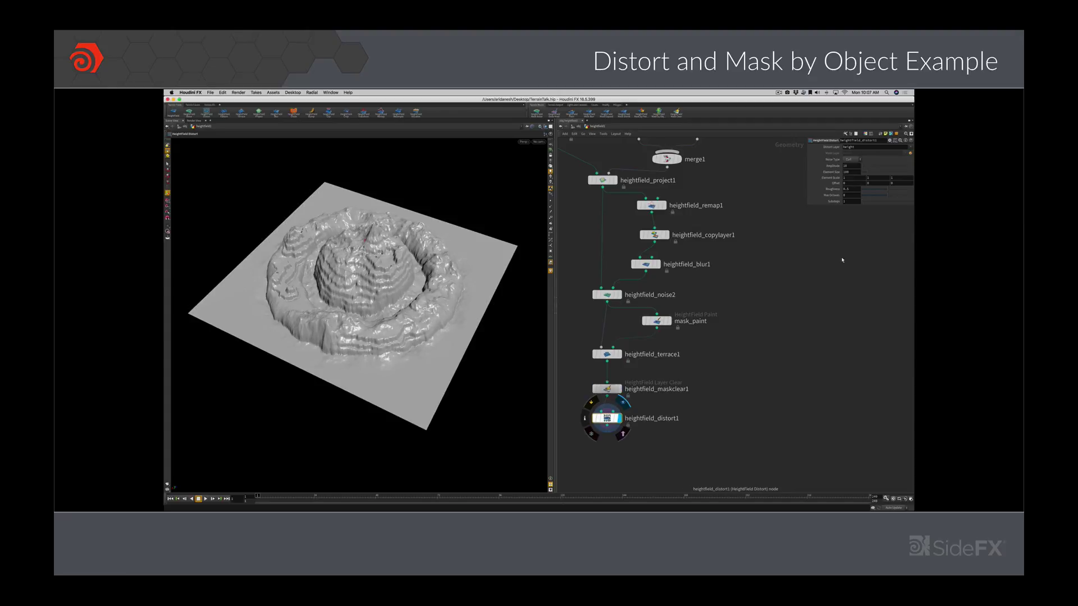
{"action": "left_click", "coordinate": [866, 166]}
{"action": "left_click_drag", "start_coordinate": [868, 173], "coordinate": [881, 180]}
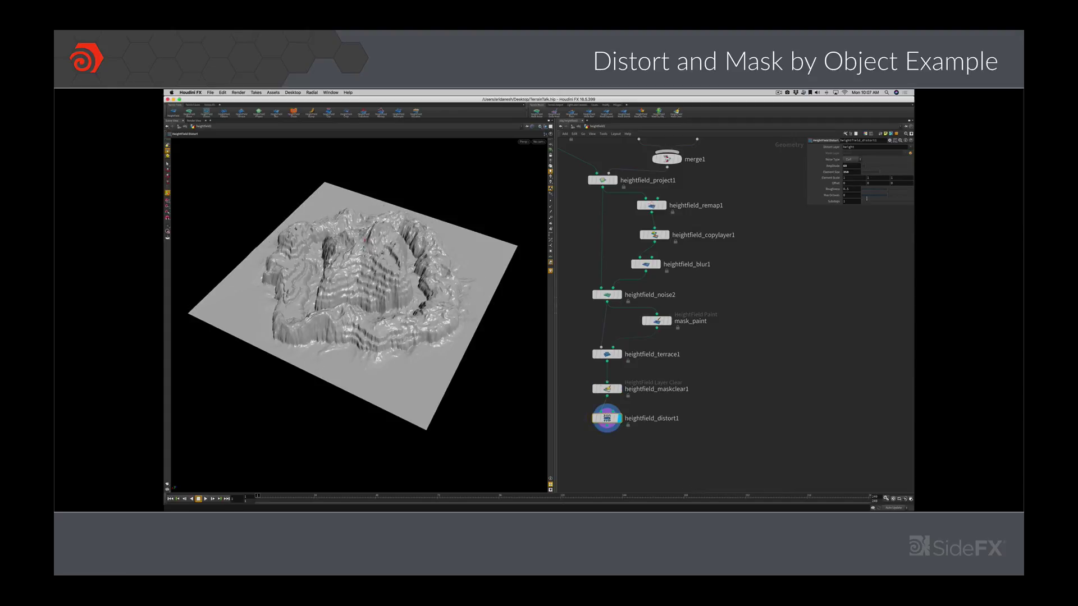
Add a box node beside heightfield_maskclear1, display it and enlarge it uniformly
{"action": "key", "text": "Tab"}
{"action": "type", "text": "box"}
{"action": "key", "text": "Return"}
{"action": "left_click", "coordinate": [709, 389]}
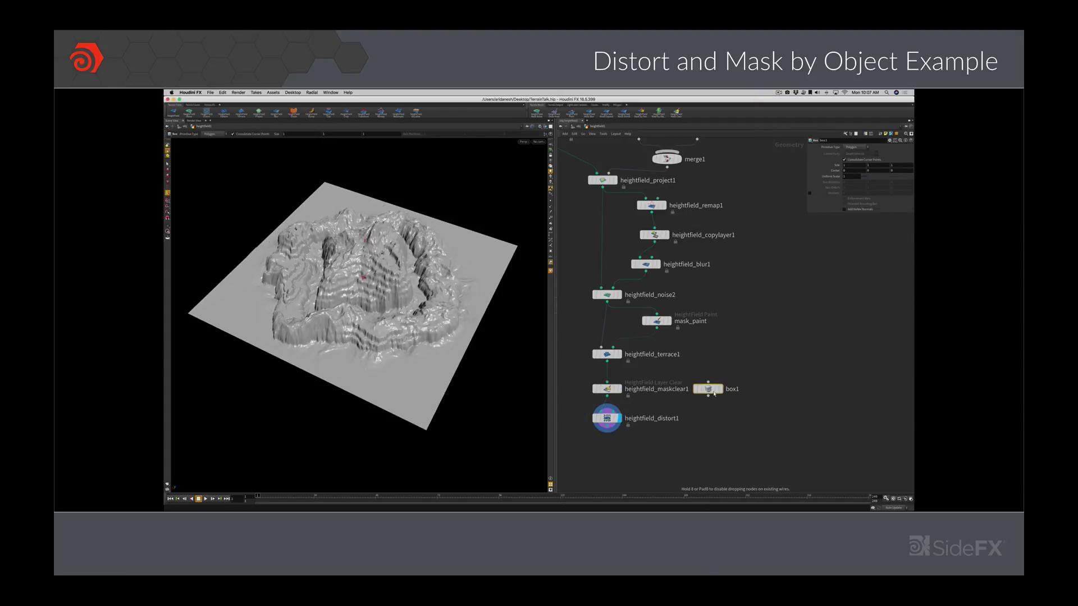
{"action": "key", "text": "Return"}
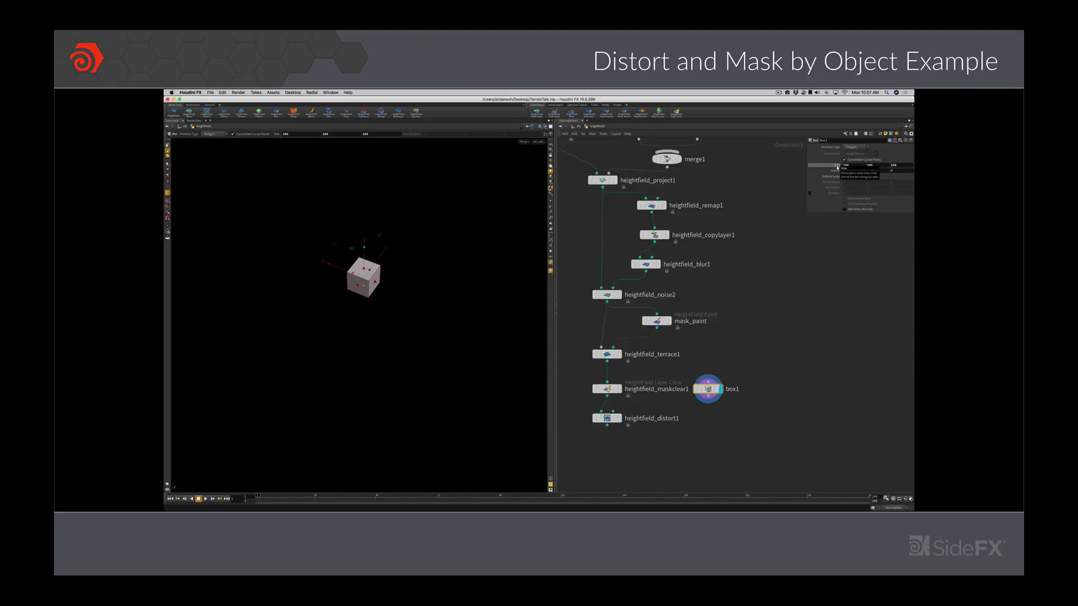
{"action": "middle_click_drag", "start_coordinate": [837, 168], "coordinate": [842, 141]}
Add a HeightField Mask by Object node with heightfield_terrace1 as its terrain input and box1 as its object input
{"action": "key", "text": "Tab"}
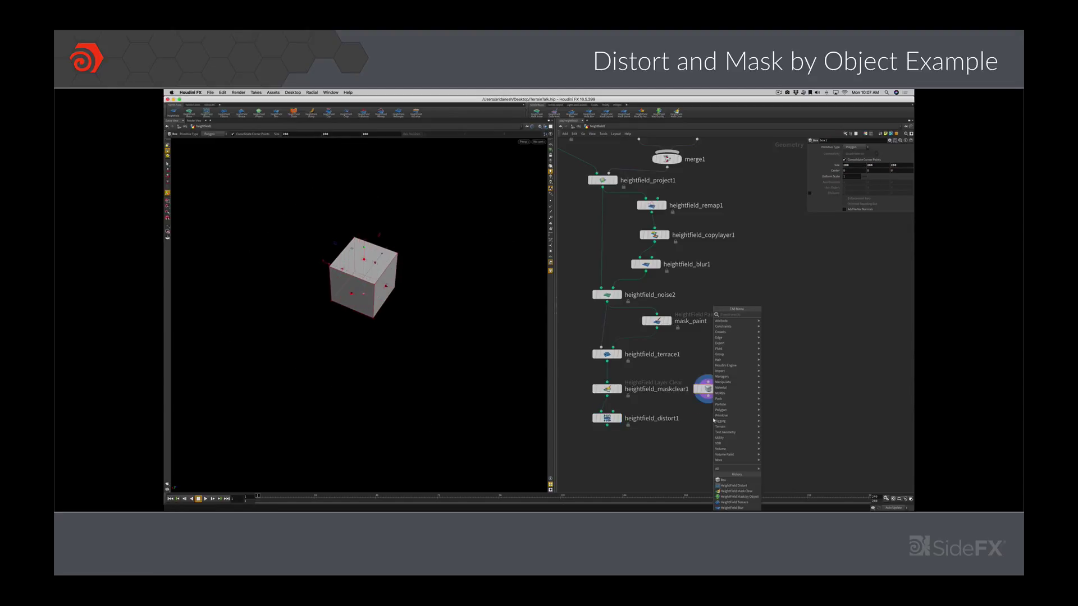
{"action": "type", "text": "hfmask by o"}
{"action": "key", "text": "Return"}
{"action": "key", "text": "Return"}
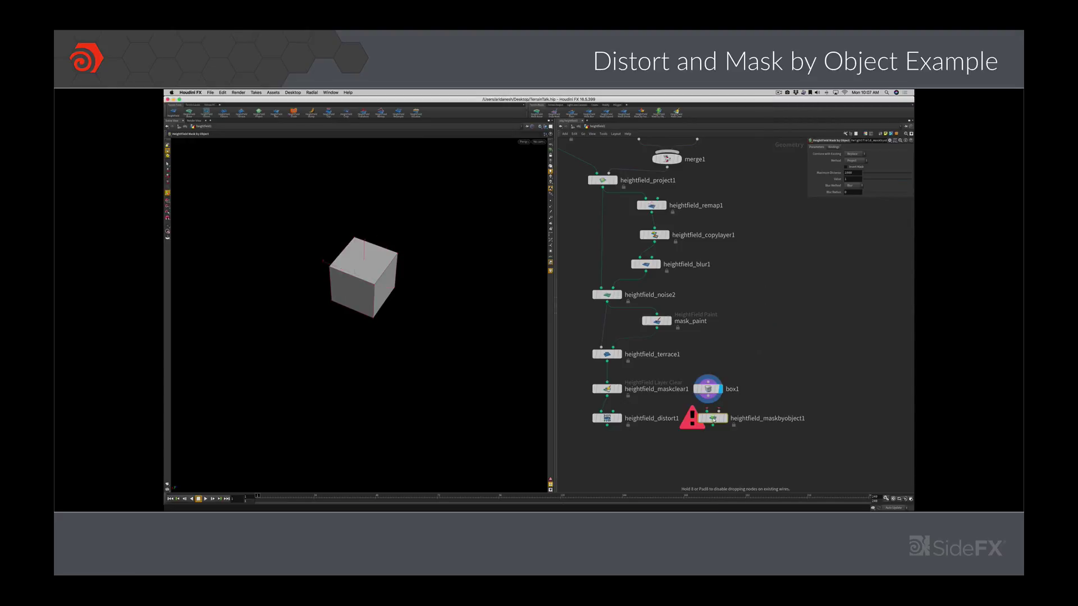
{"action": "left_click_drag", "start_coordinate": [708, 396], "coordinate": [719, 412]}
{"action": "left_click_drag", "start_coordinate": [607, 361], "coordinate": [707, 411]}
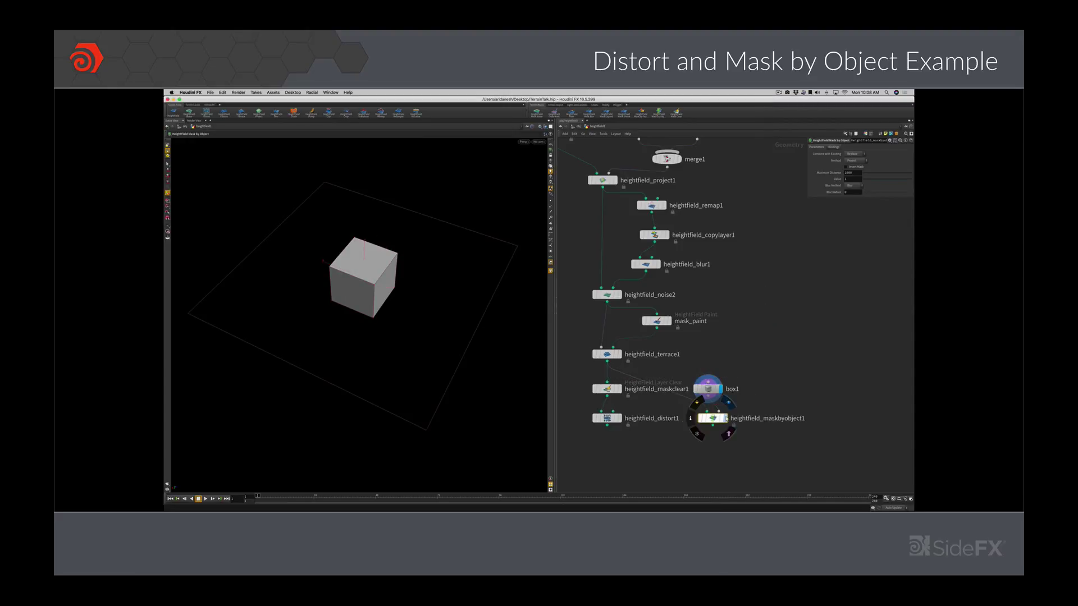
Connect heightfield_maskbyobject1 to the mask input of heightfield_distort1 and display the distort node
{"action": "left_click", "coordinate": [725, 418]}
{"action": "left_click_drag", "start_coordinate": [607, 418], "coordinate": [614, 446]}
{"action": "left_click", "coordinate": [626, 447]}
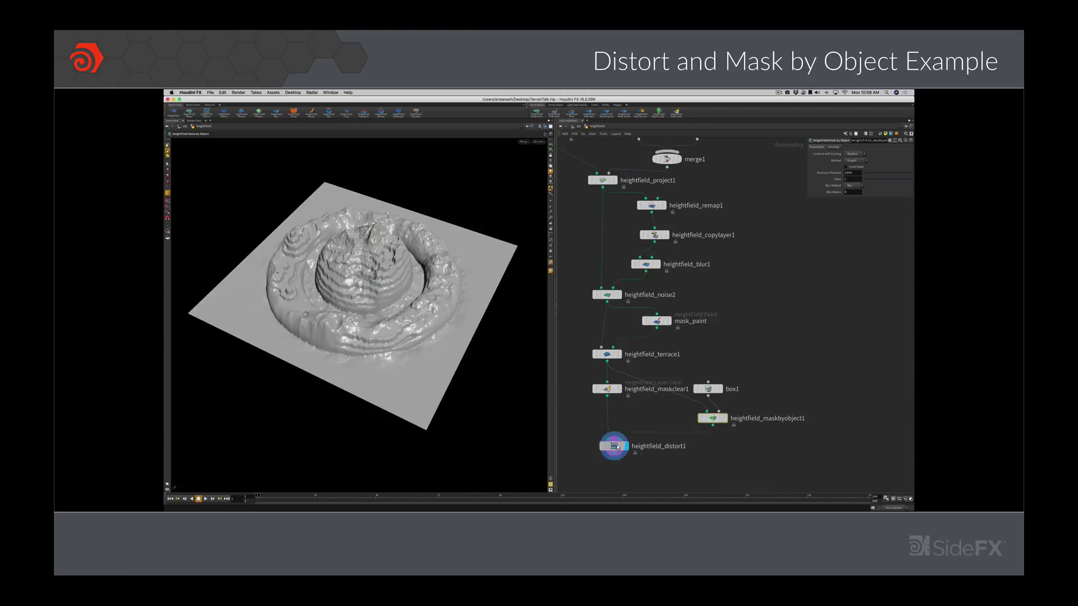
{"action": "left_click", "coordinate": [614, 447]}
Widen box1 and reposition it across the terrain to set the area that gets distorted
{"action": "left_click", "coordinate": [708, 389]}
{"action": "left_click_drag", "start_coordinate": [368, 275], "coordinate": [405, 385]}
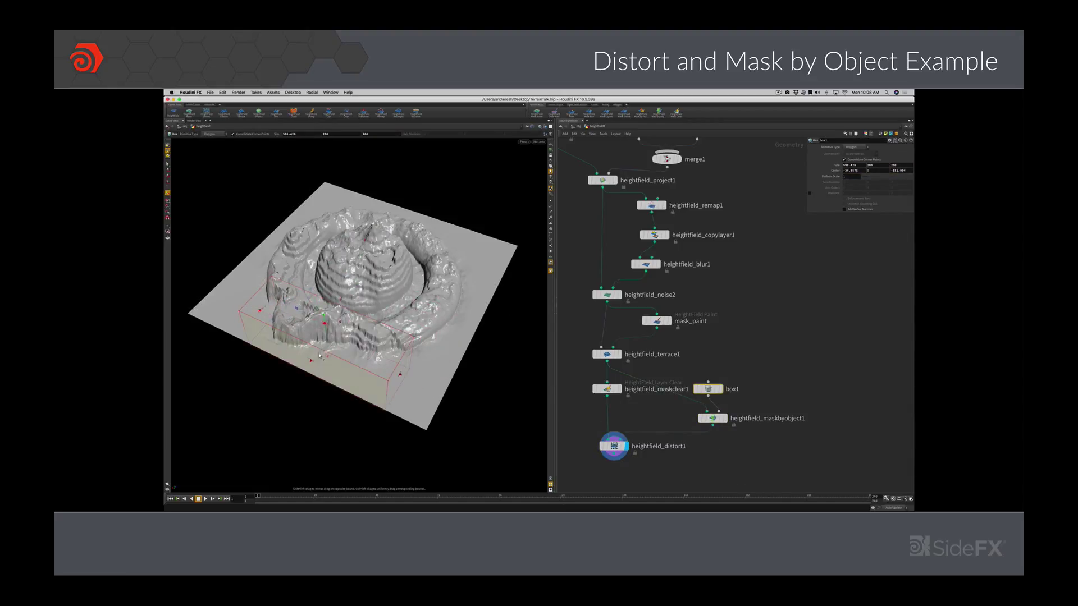
{"action": "left_click_drag", "start_coordinate": [342, 322], "coordinate": [413, 172]}
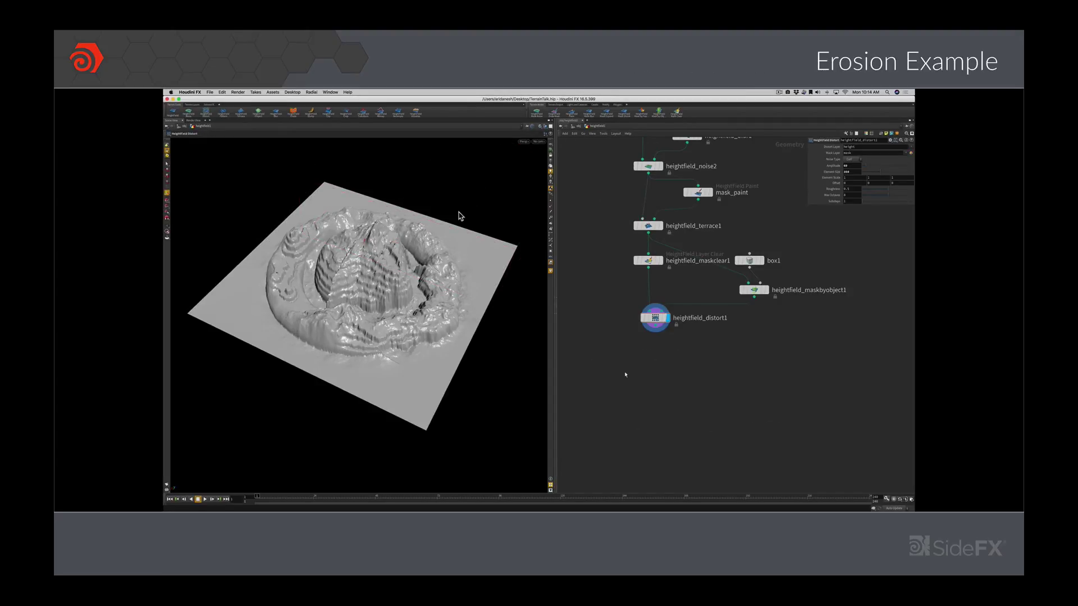
Add a HeightField Resample node after heightfield_distort1 and refine its grid spacing to raise the terrain resolution
{"action": "key", "text": "Tab"}
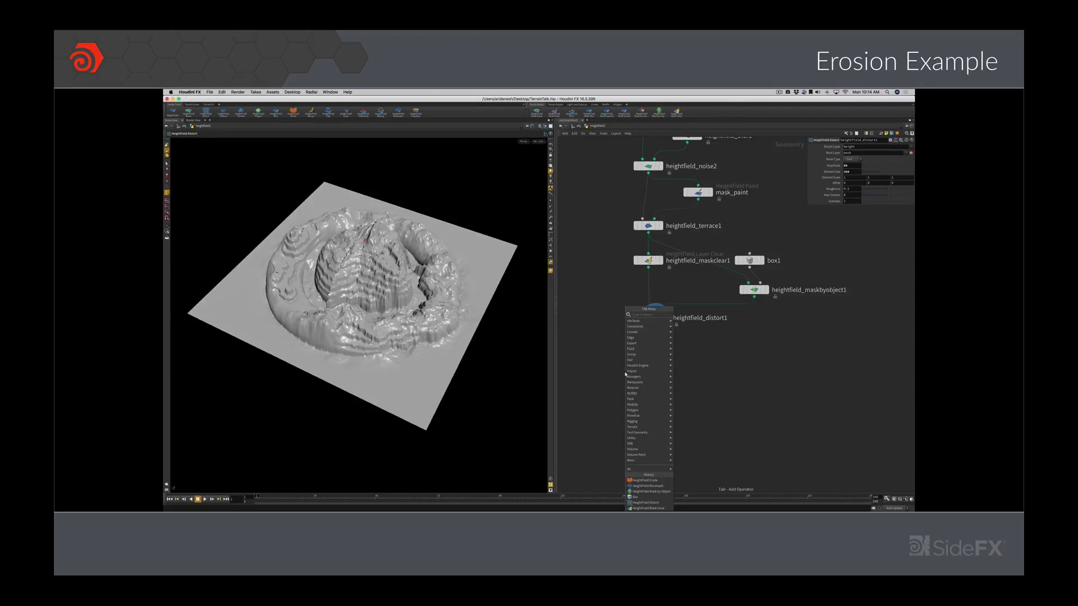
{"action": "type", "text": "resam"}
{"action": "key", "text": "Return"}
{"action": "left_click", "coordinate": [655, 355]}
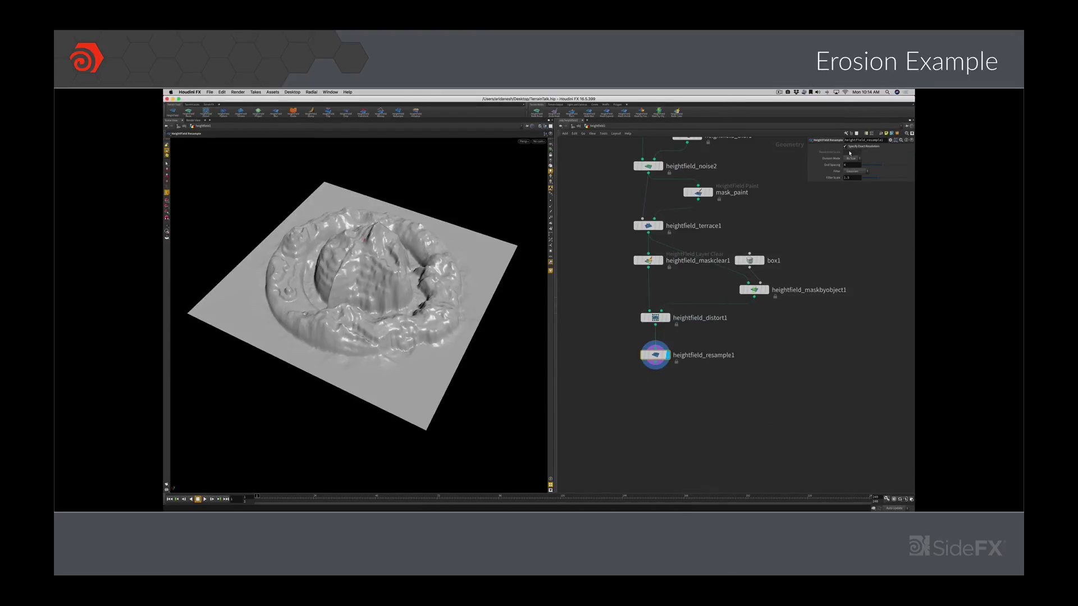
{"action": "left_click", "coordinate": [845, 146]}
Add a HeightField Erode node after heightfield_resample1
{"action": "key", "text": "Tab"}
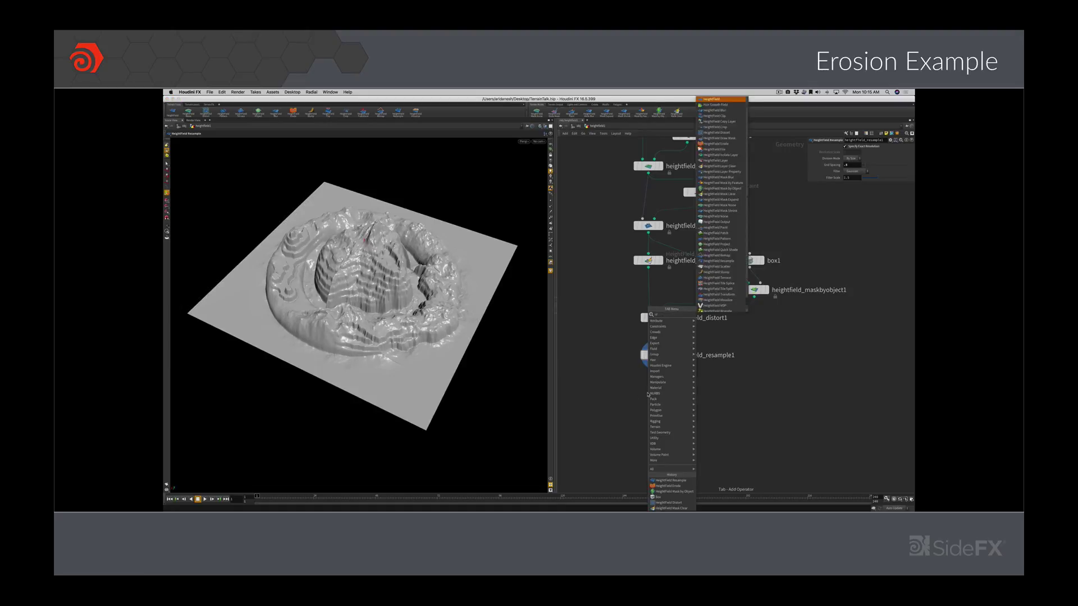
{"action": "type", "text": "er"}
{"action": "key", "text": "Return"}
{"action": "left_click", "coordinate": [654, 393]}
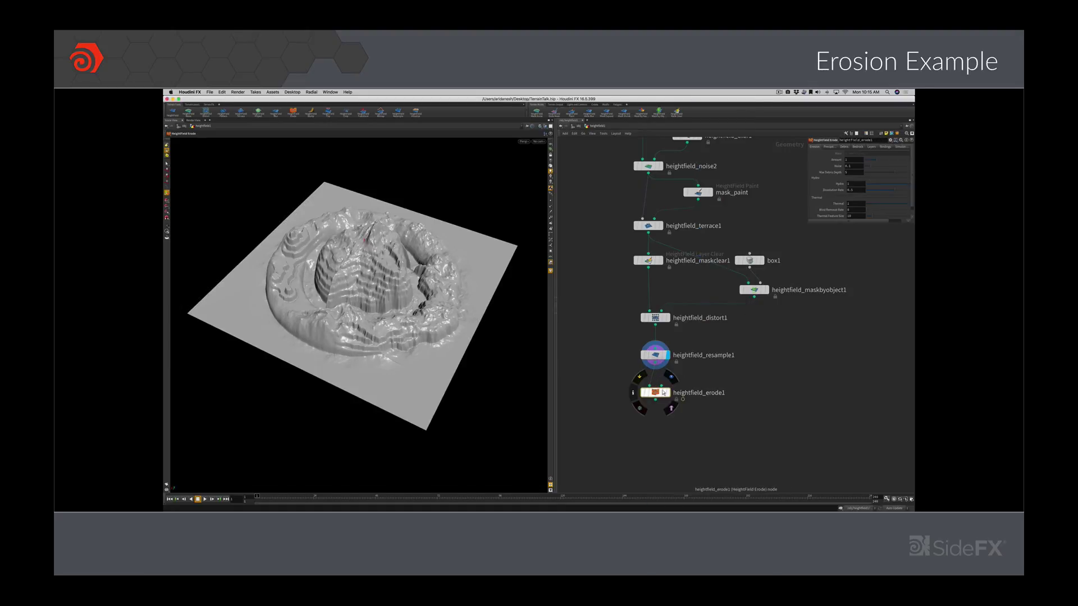
Display the erode node's result and compute the height range for its visualization colours
{"action": "left_click", "coordinate": [899, 146]}
{"action": "left_click", "coordinate": [848, 160]}
{"action": "mouse_move", "coordinate": [864, 221]}
{"action": "left_mouse_down"}
{"action": "mouse_move", "coordinate": [881, 222]}
{"action": "mouse_move", "coordinate": [825, 223]}
{"action": "left_mouse_up"}
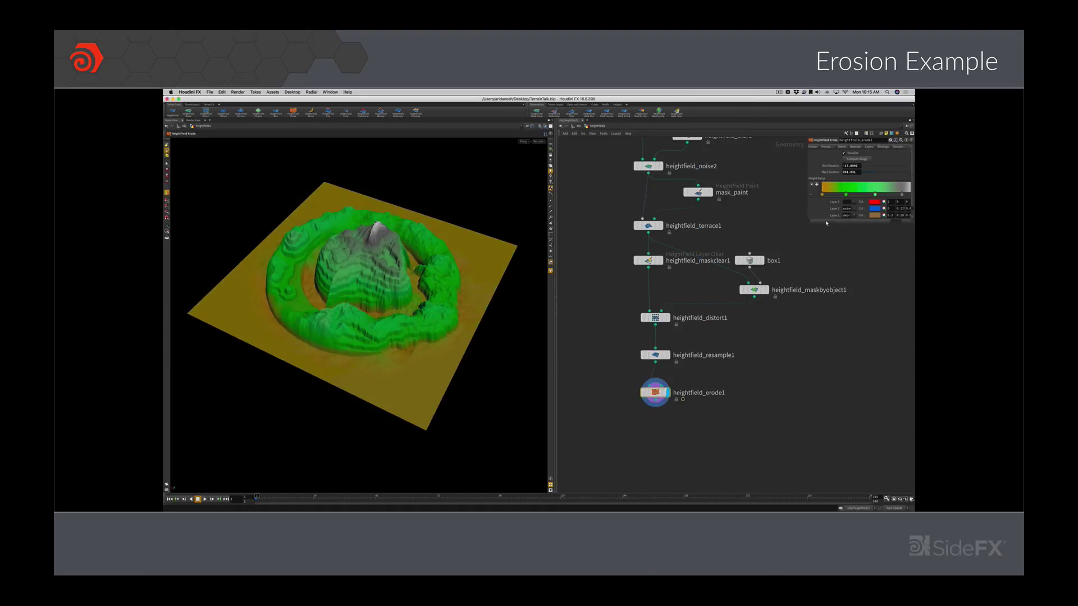
Adjust the erode node's precipitation settings and play the timeline to simulate the erosion
{"action": "left_click", "coordinate": [814, 146]}
{"action": "left_click", "coordinate": [829, 146]}
{"action": "left_click", "coordinate": [845, 173]}
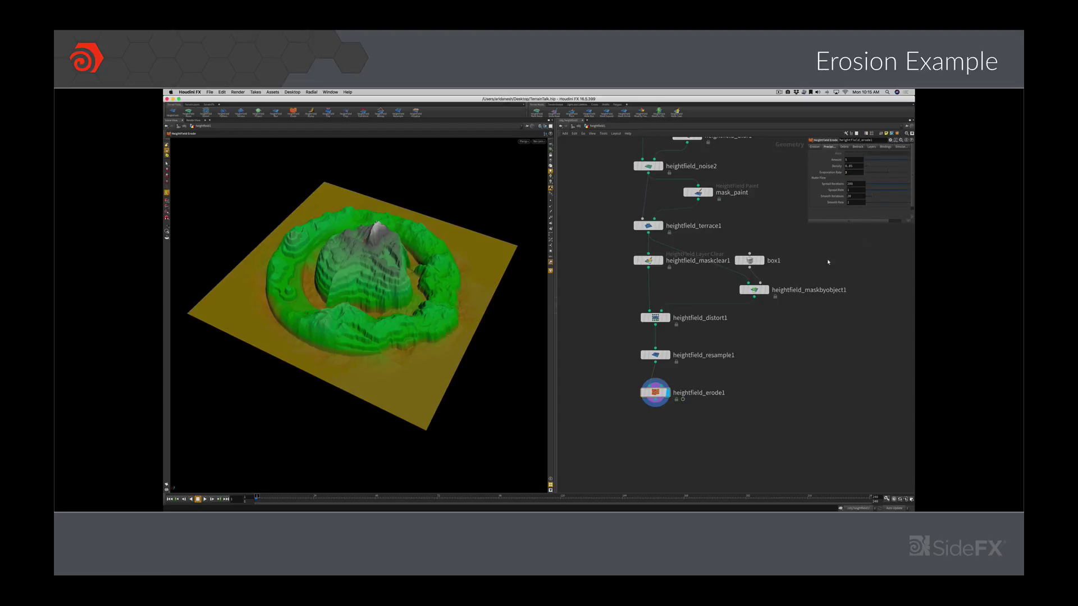
{"action": "left_click", "coordinate": [205, 499]}
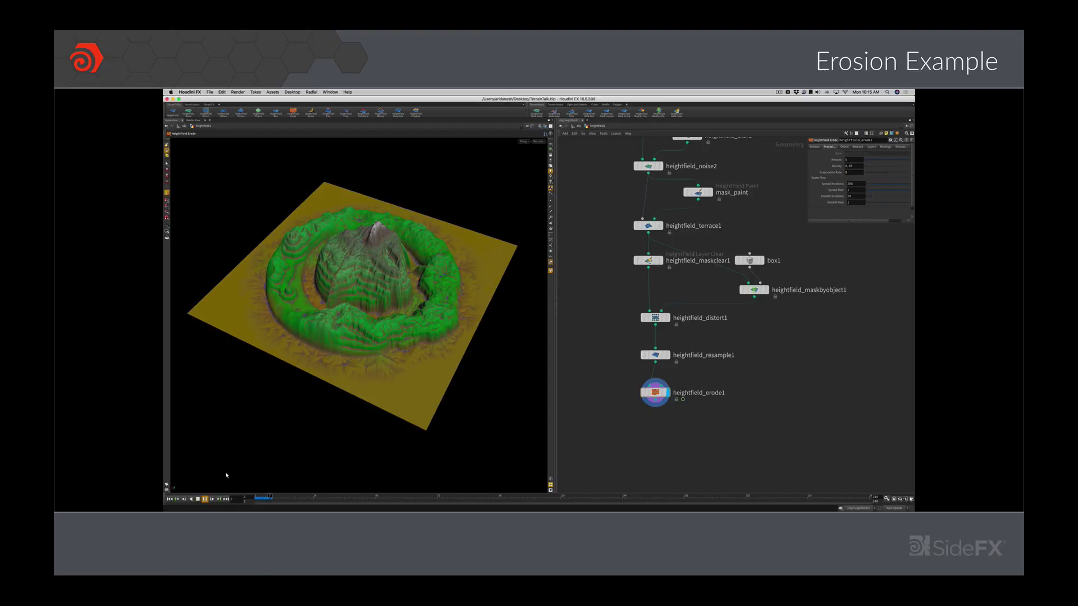